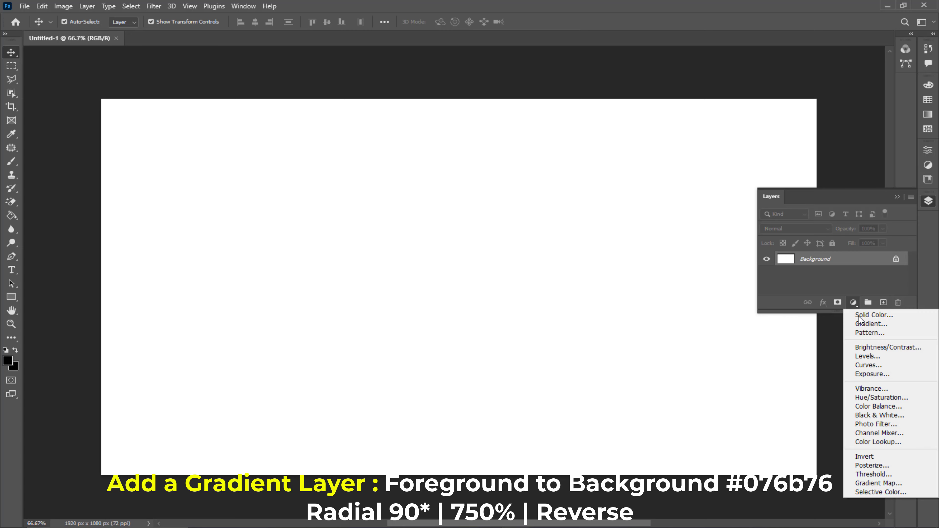
# Add a Gradient Fill layer using the teal-to-white Foreground to Background preset from the Basics group.
pyautogui.click(860, 325)
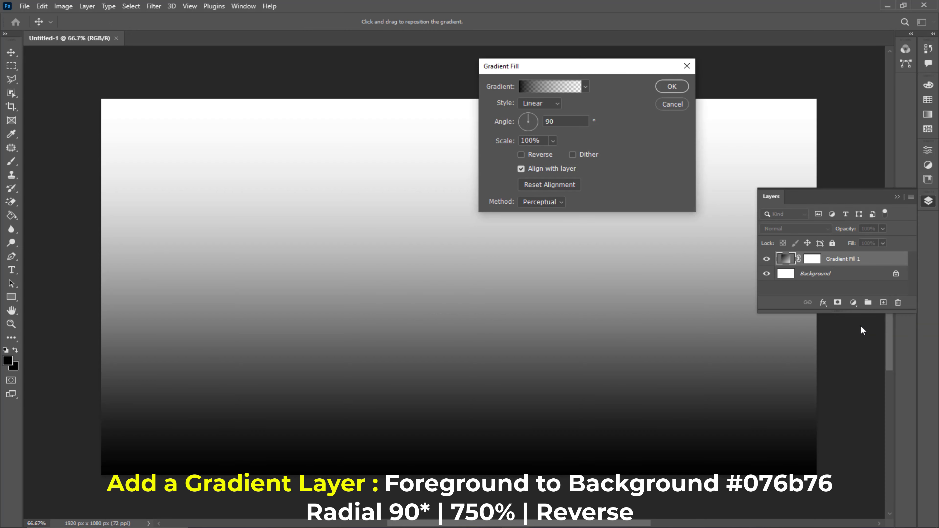
pyautogui.click(586, 87)
pyautogui.click(563, 122)
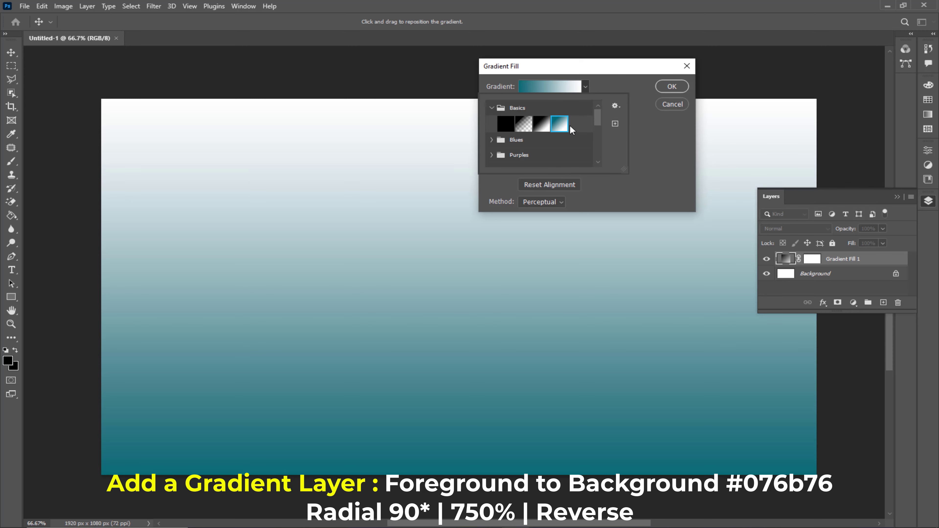
pyautogui.doubleClick(562, 124)
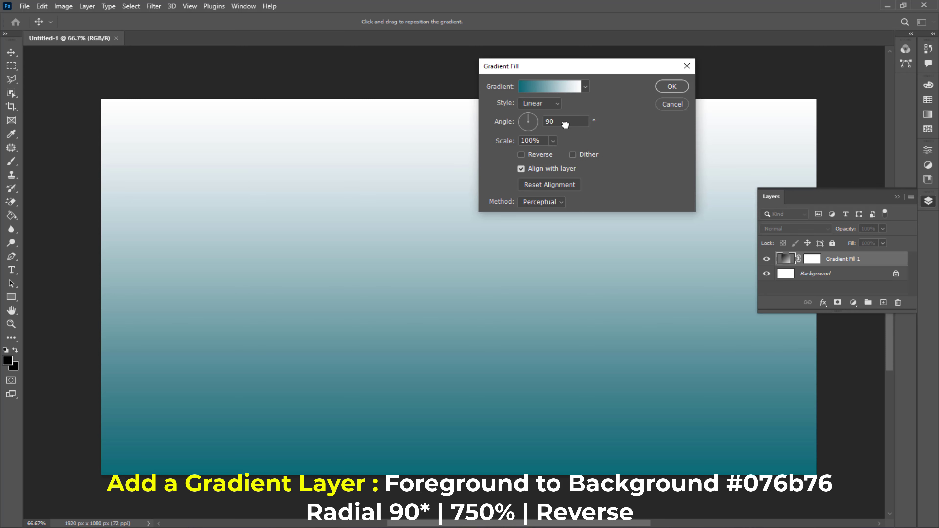
# Make the gradient fill Radial at 750% scale with its colours reversed, and apply it.
pyautogui.click(549, 104)
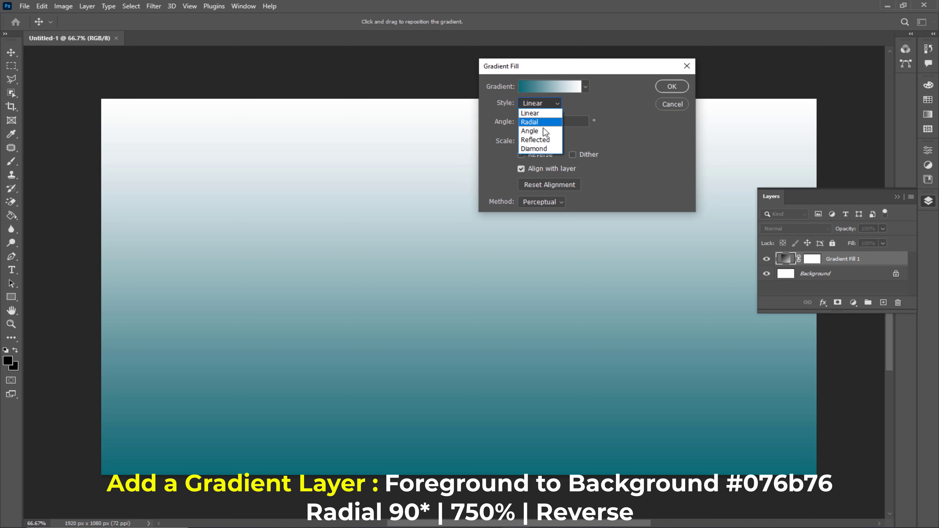
pyautogui.click(547, 124)
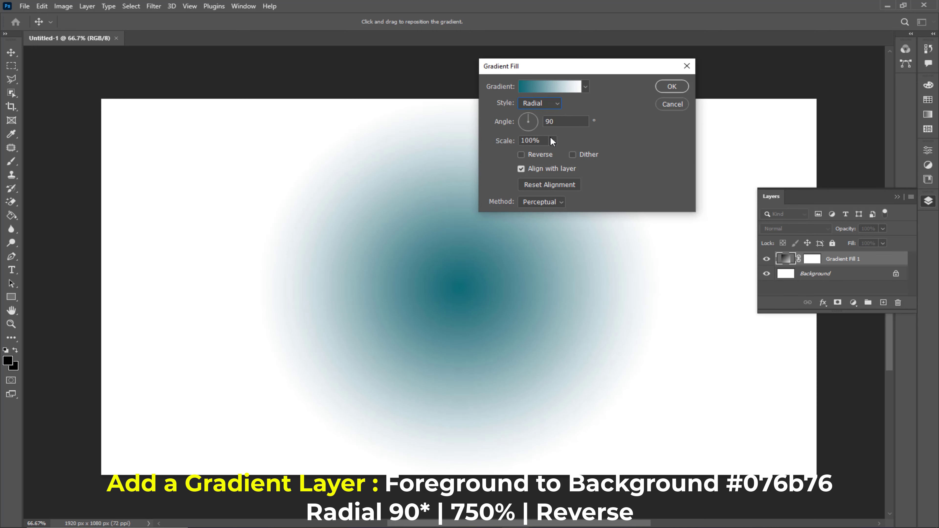
pyautogui.moveTo(544, 139); pyautogui.dragTo(493, 137)
pyautogui.write('750')
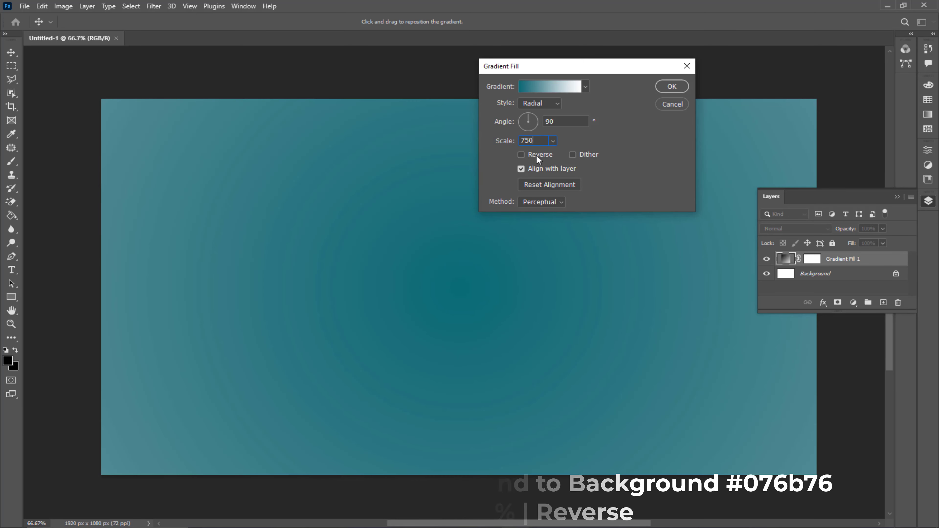
pyautogui.click(525, 155)
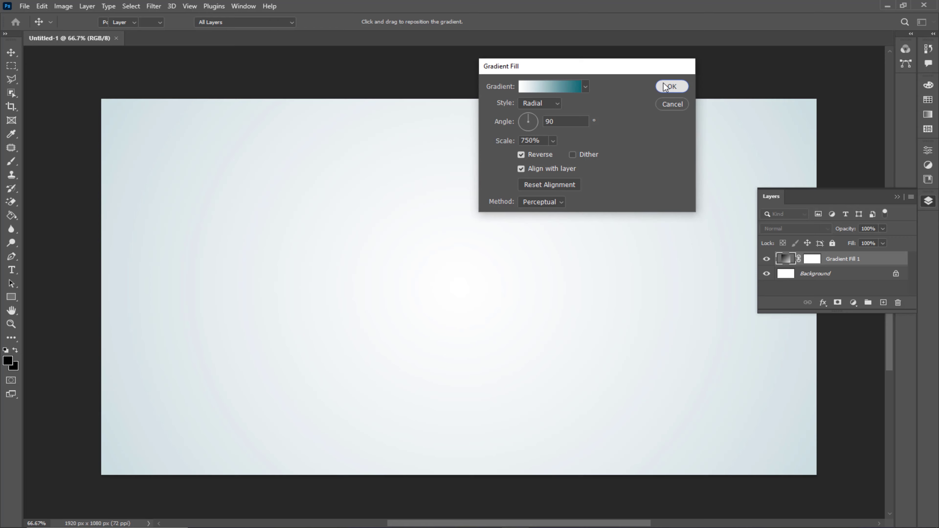
pyautogui.click(672, 87)
# Create a horizontal guide at the 50% position.
pyautogui.click(190, 7)
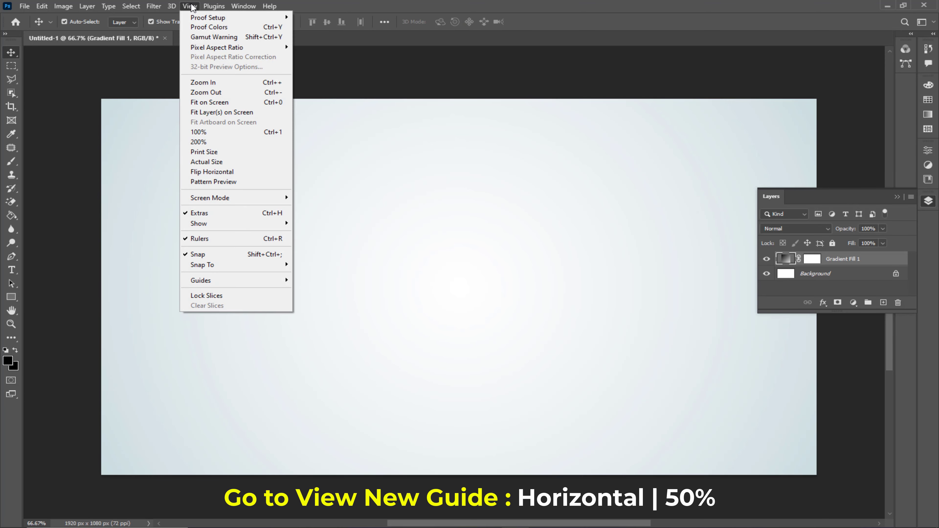
pyautogui.moveTo(273, 280)
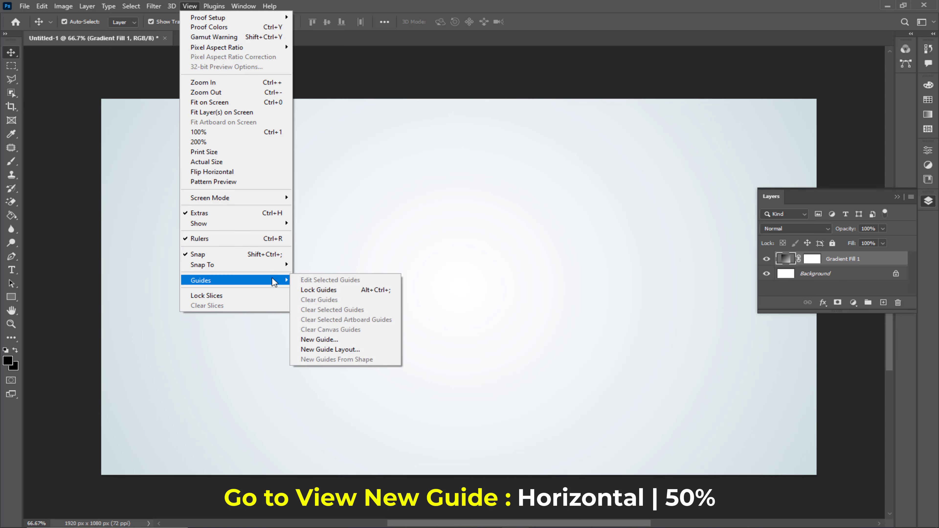
pyautogui.click(345, 337)
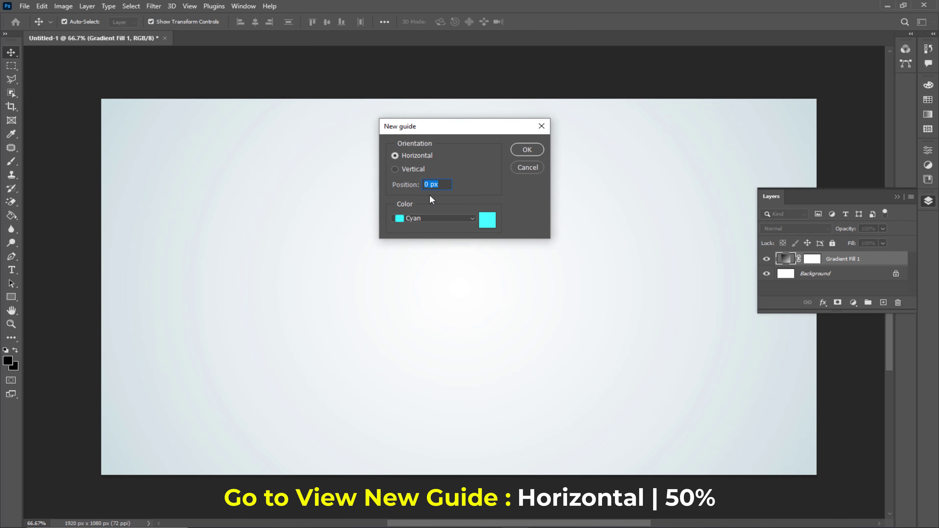
pyautogui.click(409, 157)
pyautogui.moveTo(443, 185); pyautogui.dragTo(399, 185)
pyautogui.write('50%')
pyautogui.press('Return')
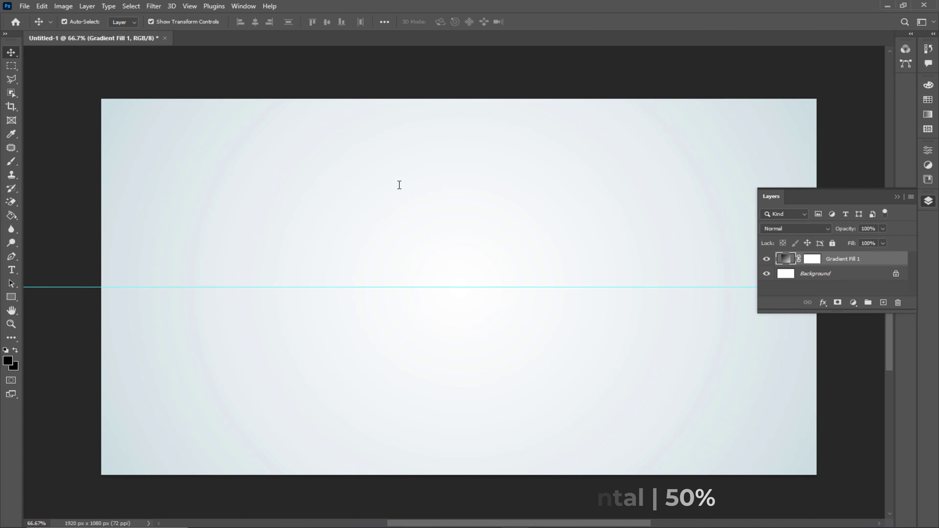
# Add the text BEND on the canvas in black Oswald Bold at 700 pt.
pyautogui.press('F7')
pyautogui.click(7, 276)
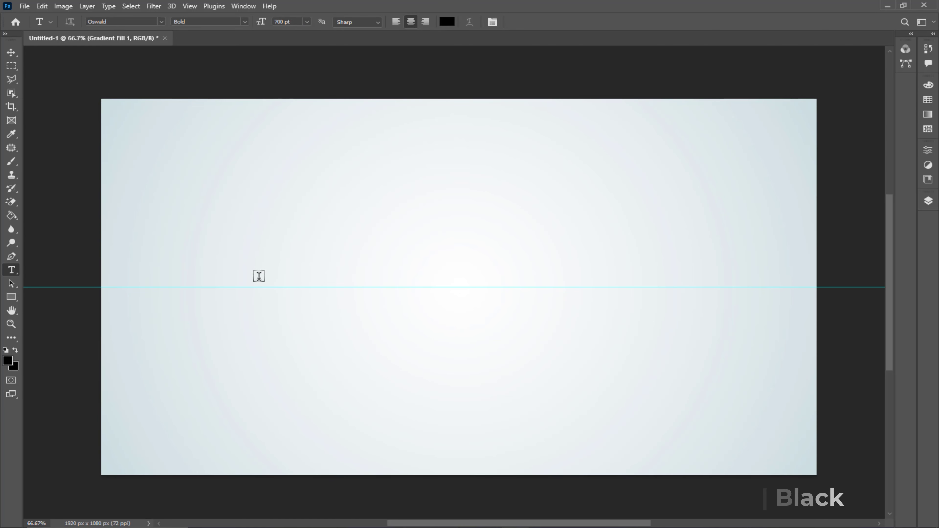
pyautogui.click(277, 282)
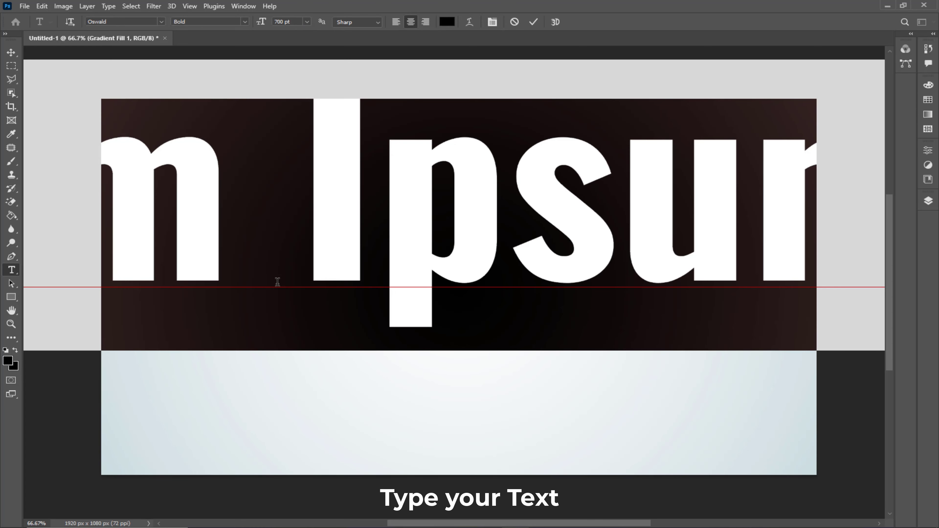
pyautogui.write('BEND')
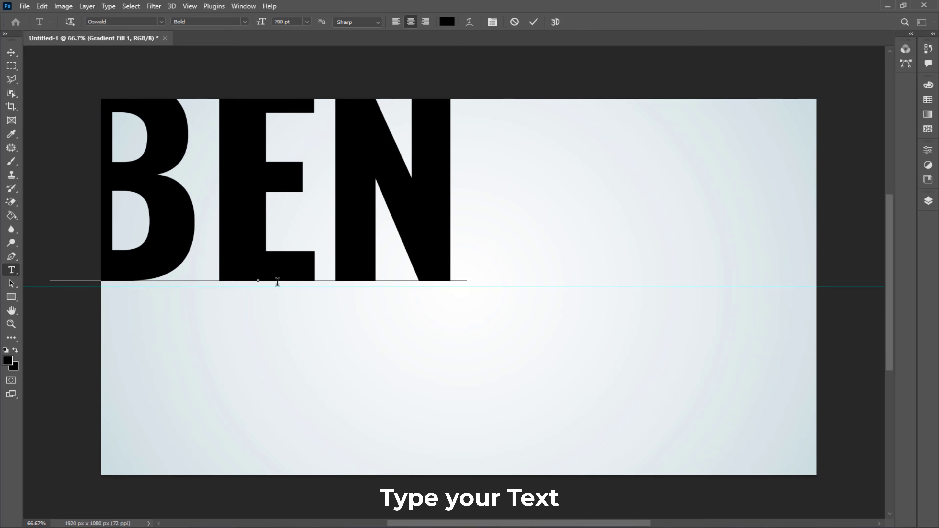
# Move the BEND text to the middle of the canvas and align its horizontal centre with the Background layer.
pyautogui.click(11, 52)
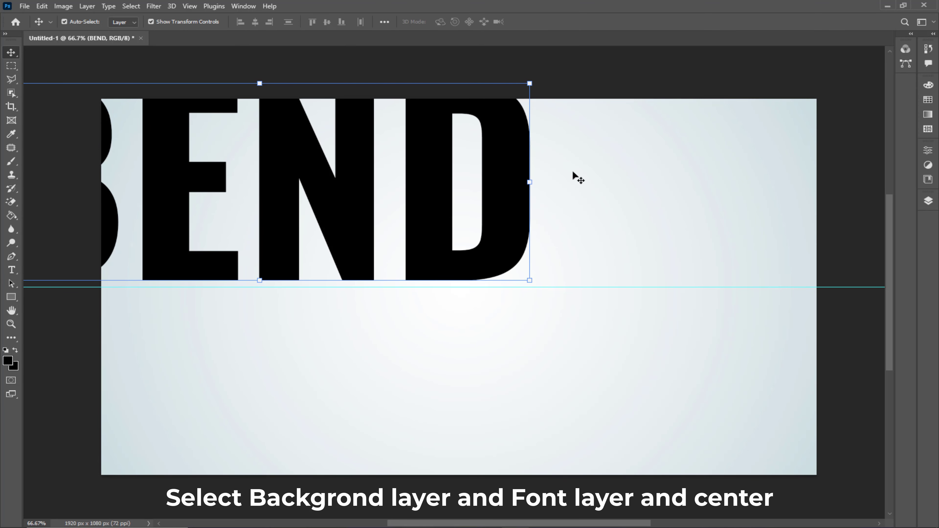
pyautogui.moveTo(558, 172); pyautogui.dragTo(699, 266)
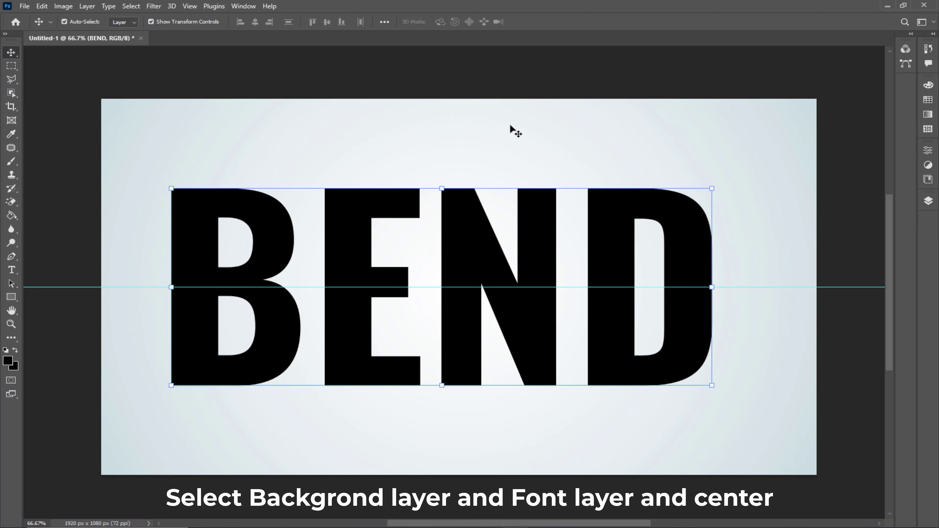
pyautogui.click(928, 200)
pyautogui.keyDown('ctrl'); pyautogui.click(843, 288); pyautogui.keyUp('ctrl')
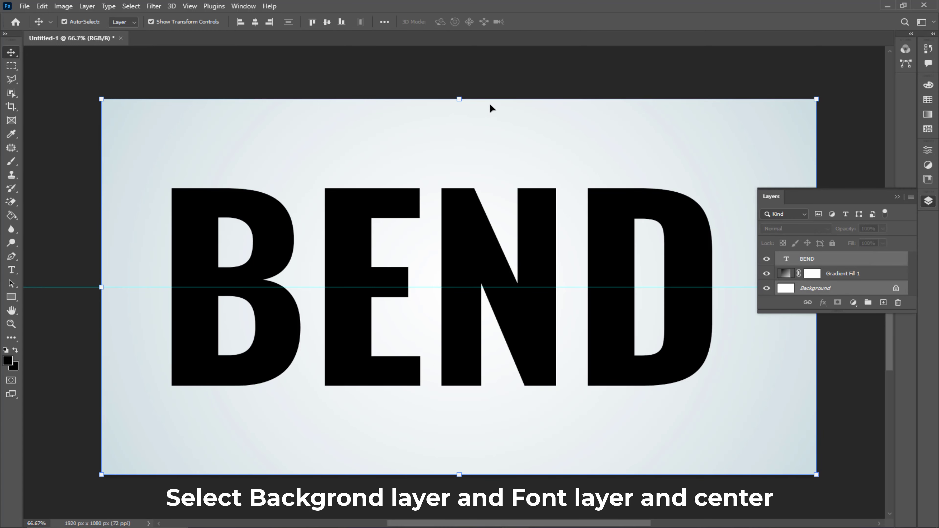
pyautogui.click(258, 23)
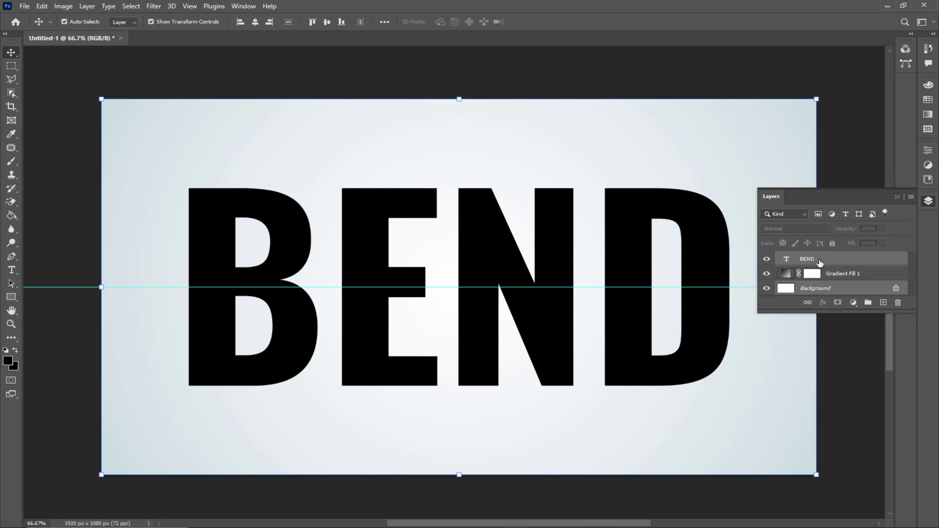
# Rasterize the BEND text layer and collapse the layer list.
pyautogui.click(834, 274)
pyautogui.rightClick(835, 264)
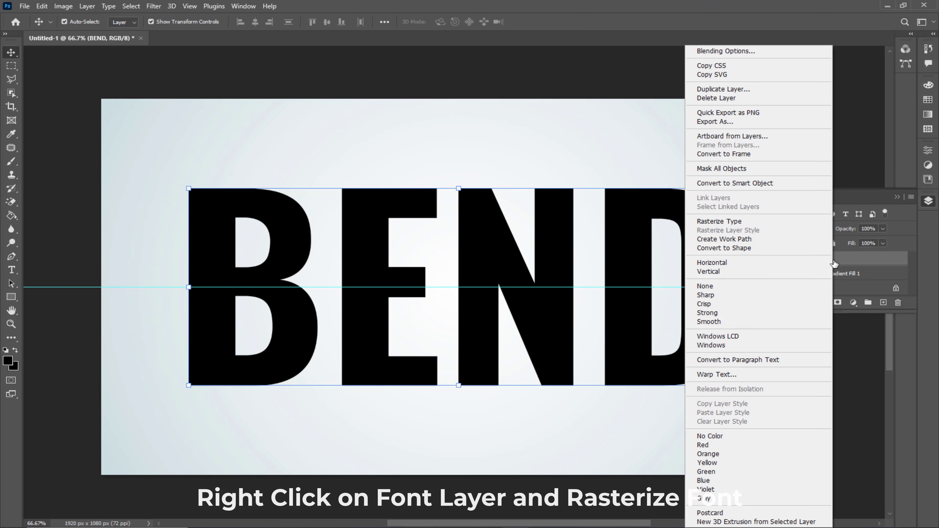
pyautogui.click(751, 222)
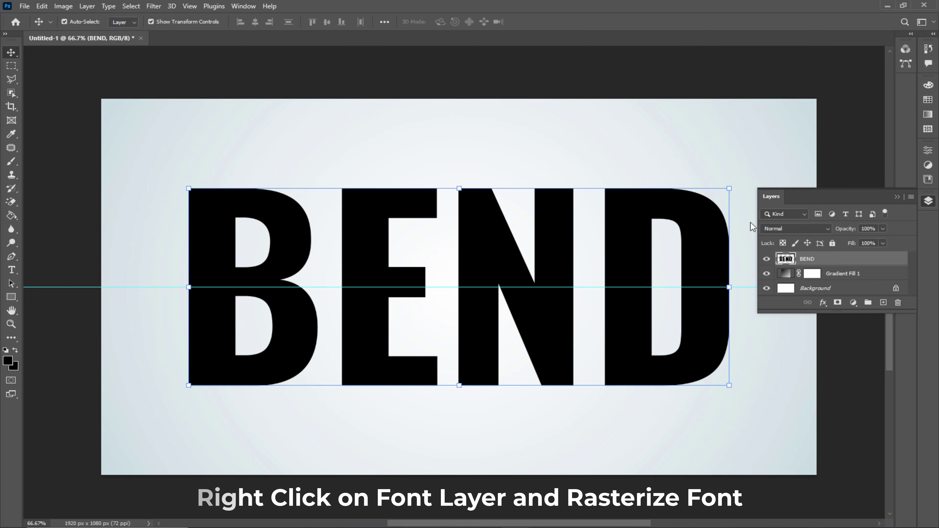
pyautogui.click(895, 196)
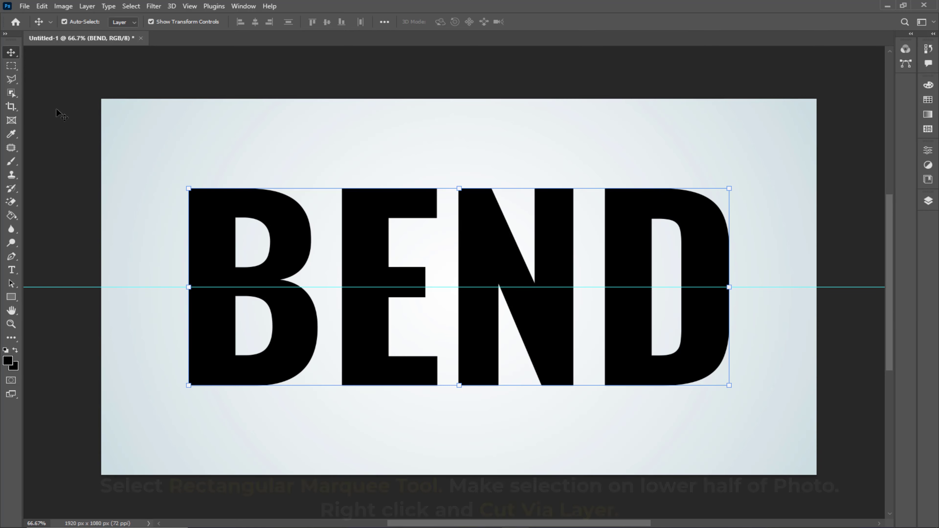
# Marquee-select the canvas area below the guide and cut the lower half of the text onto its own layer.
pyautogui.click(11, 66)
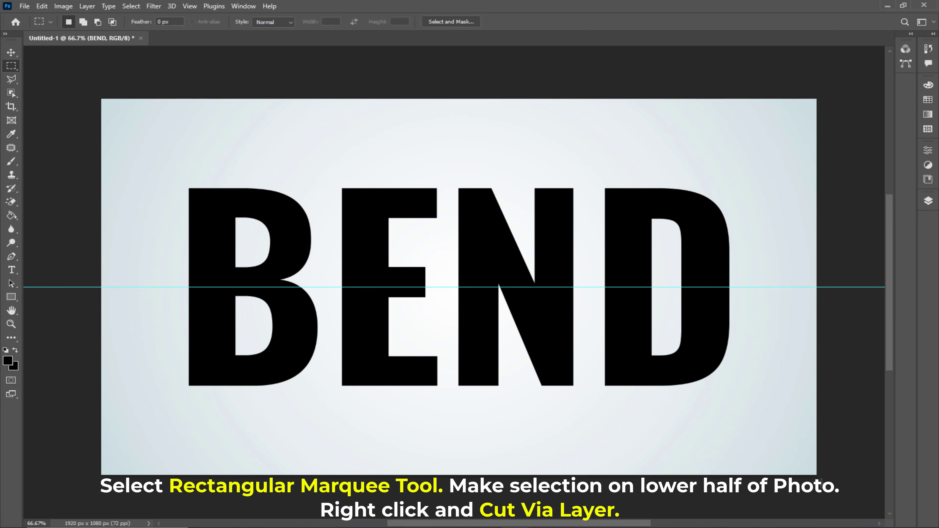
pyautogui.moveTo(823, 480); pyautogui.dragTo(37, 287)
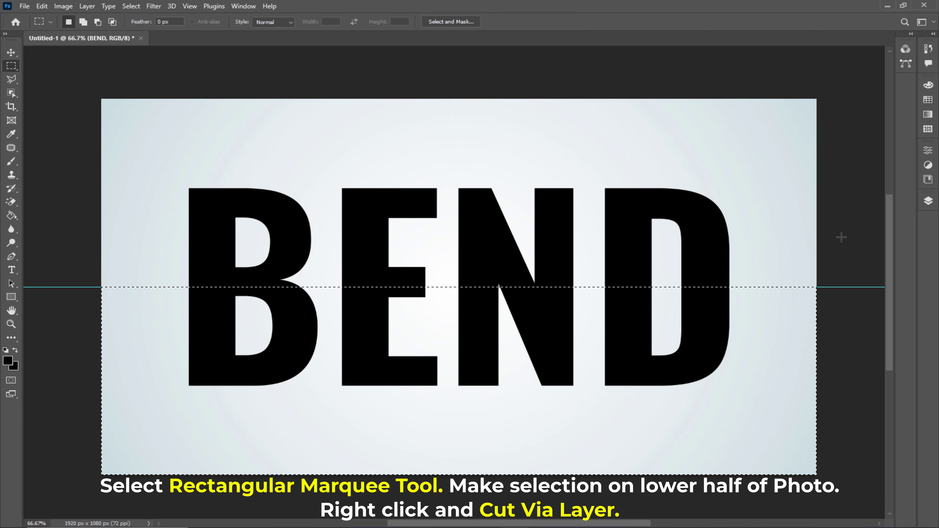
pyautogui.rightClick(572, 298)
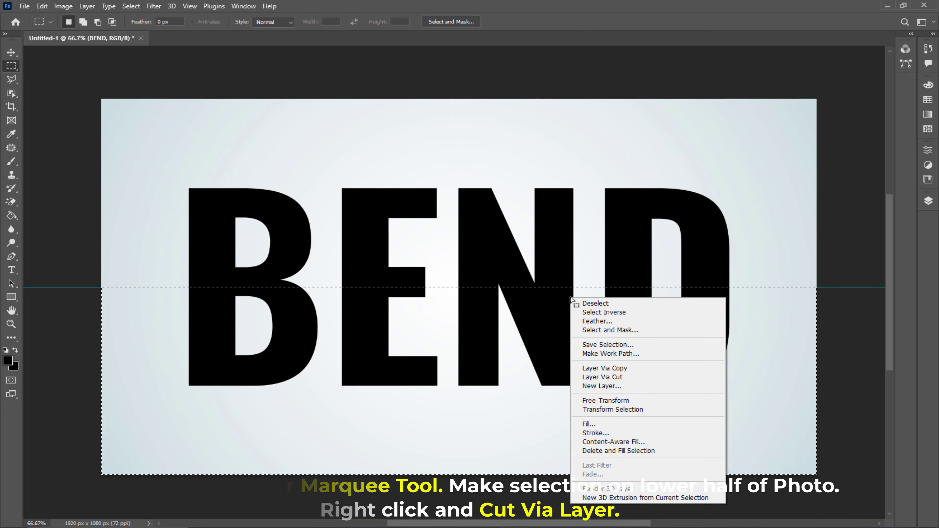
pyautogui.click(615, 377)
# Apply a Perspective transform to the TOP layer, narrowing its upper edge with a horizontal skew of -30°.
pyautogui.click(41, 6)
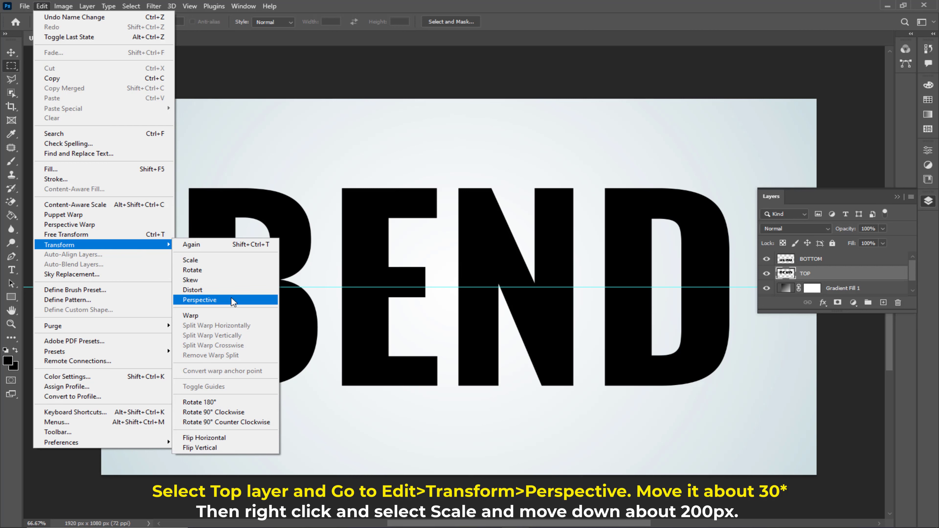
pyautogui.click(231, 298)
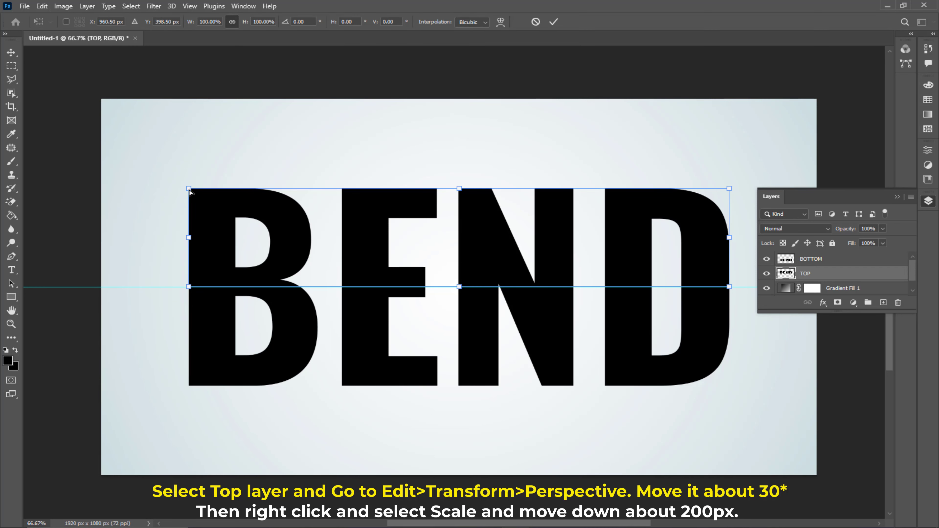
pyautogui.moveTo(189, 190); pyautogui.dragTo(252, 191)
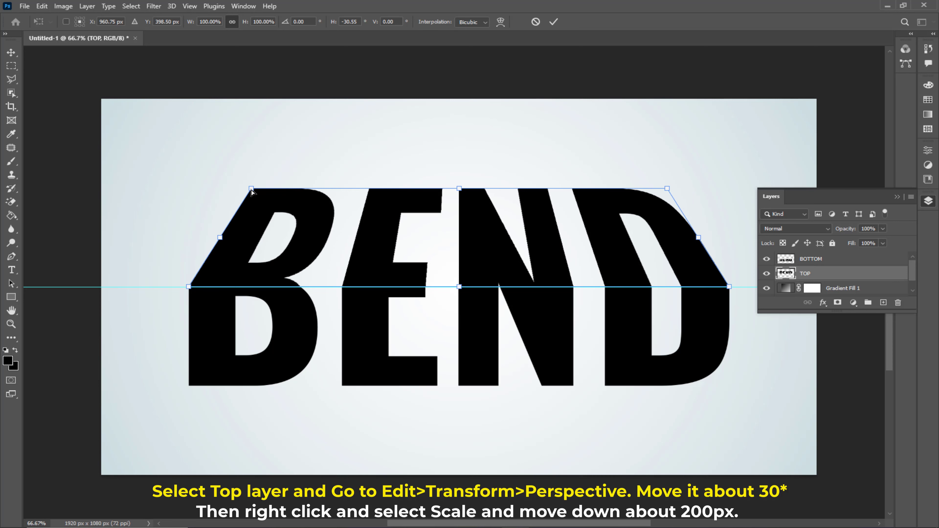
pyautogui.click(351, 23)
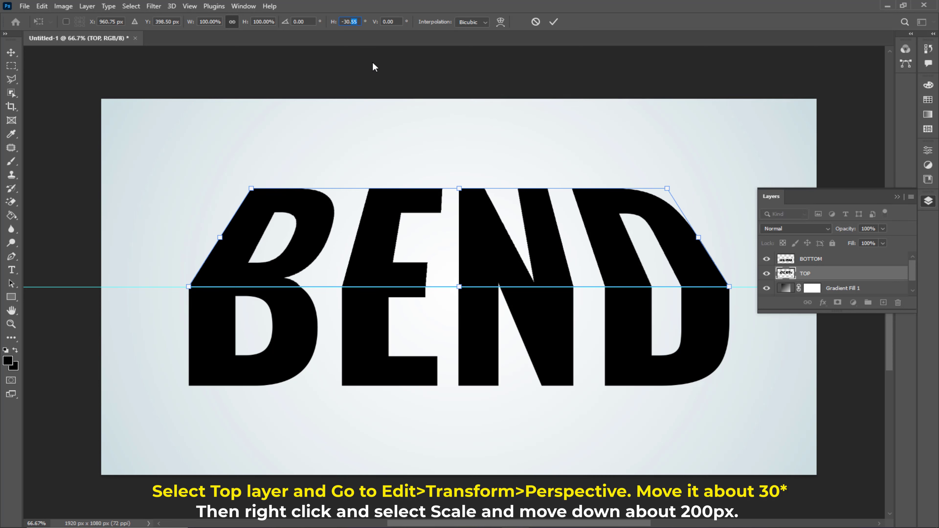
pyautogui.write('00')
pyautogui.press('Return')
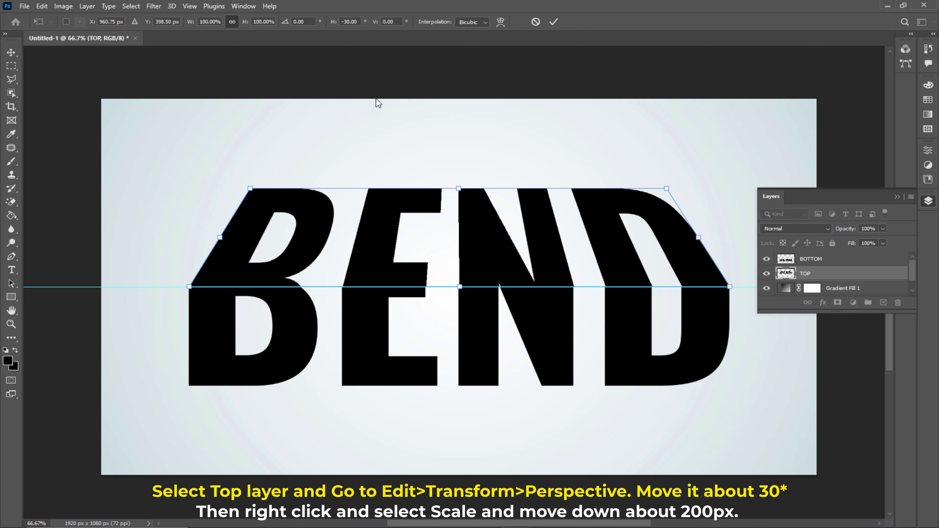
# Scale the TOP layer's upper edge down towards the guide to about 71% height and commit the transform.
pyautogui.rightClick(467, 205)
pyautogui.click(481, 227)
pyautogui.moveTo(459, 189); pyautogui.dragTo(459, 219)
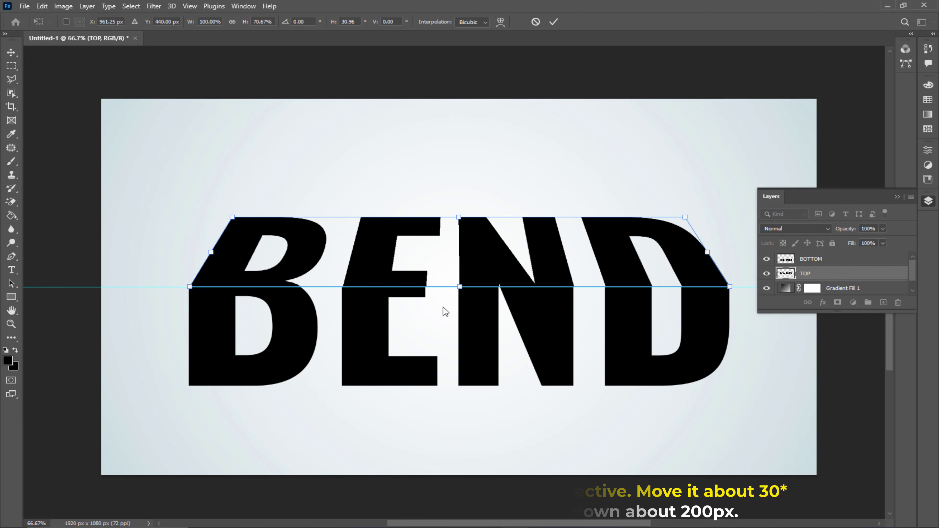
pyautogui.press('Return')
# Apply a Perspective transform to the BOTTOM layer, narrowing its lower edge with a horizontal skew of -10°.
pyautogui.hotkey('alt', ']')
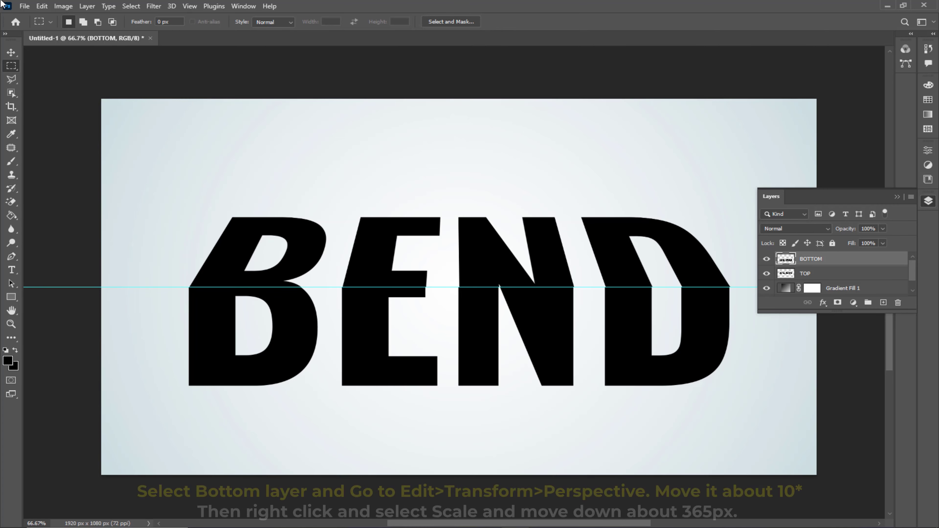
pyautogui.click(42, 7)
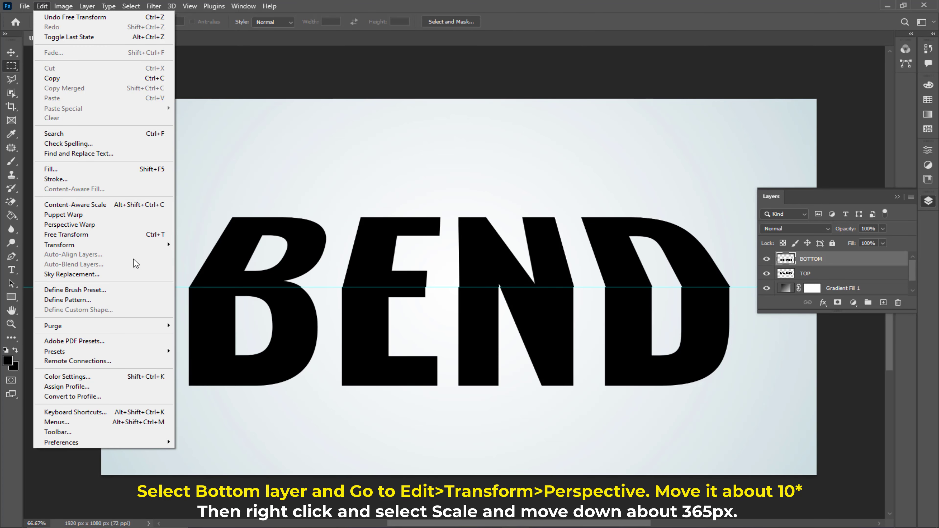
pyautogui.moveTo(143, 241)
pyautogui.click(246, 298)
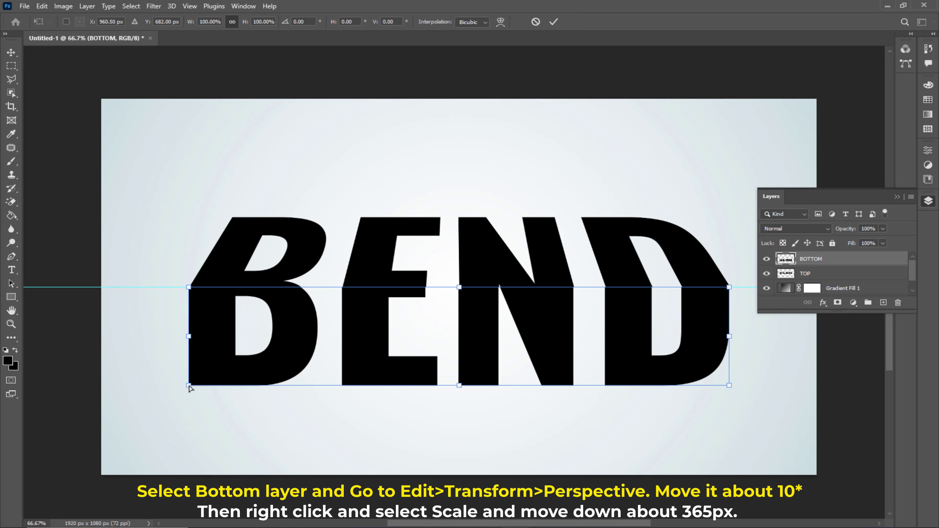
pyautogui.moveTo(189, 387); pyautogui.dragTo(208, 387)
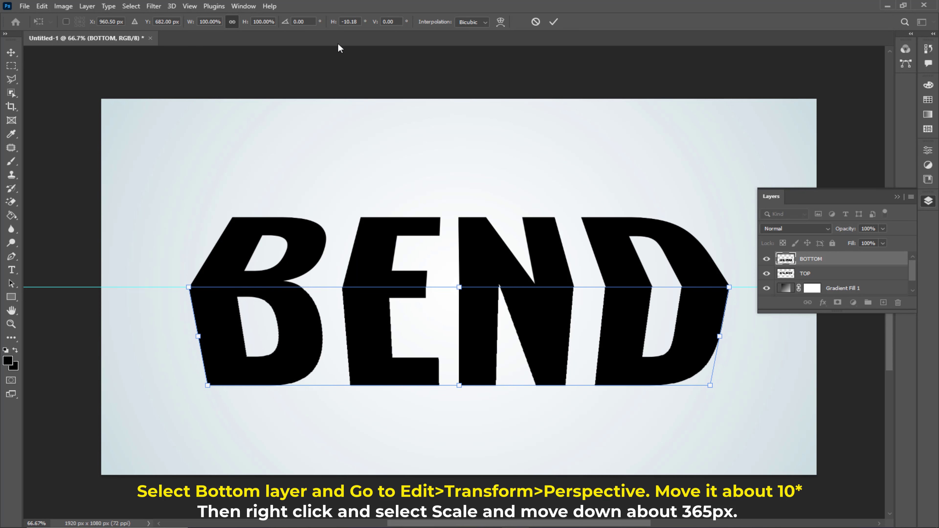
pyautogui.click(350, 22)
pyautogui.write('-10')
# Scale the BOTTOM layer's lower edge down to about 128.5% height and commit the transform.
pyautogui.rightClick(352, 338)
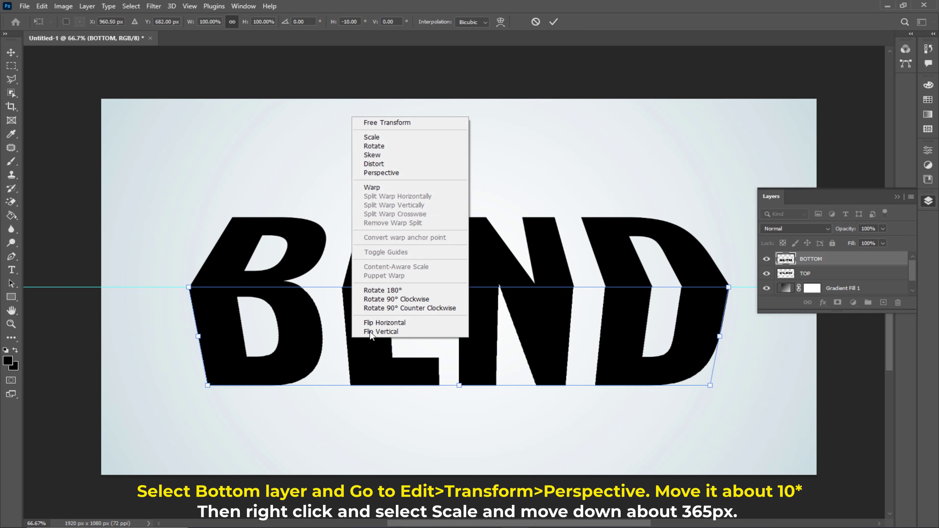
pyautogui.click(397, 137)
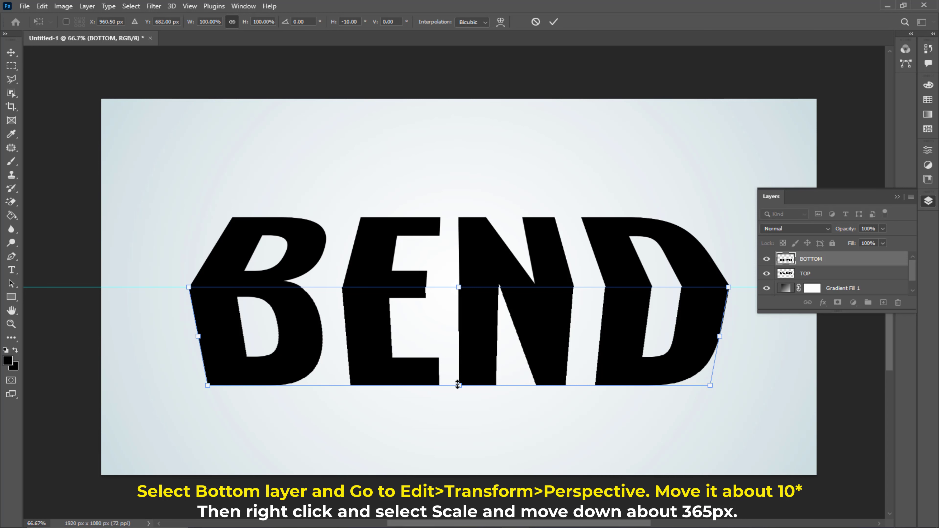
pyautogui.moveTo(458, 386); pyautogui.dragTo(459, 413)
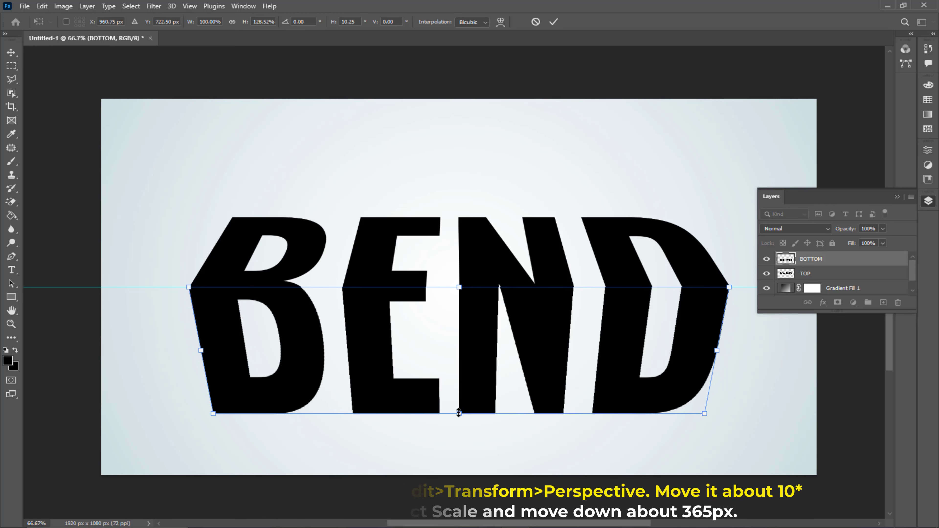
pyautogui.click(554, 22)
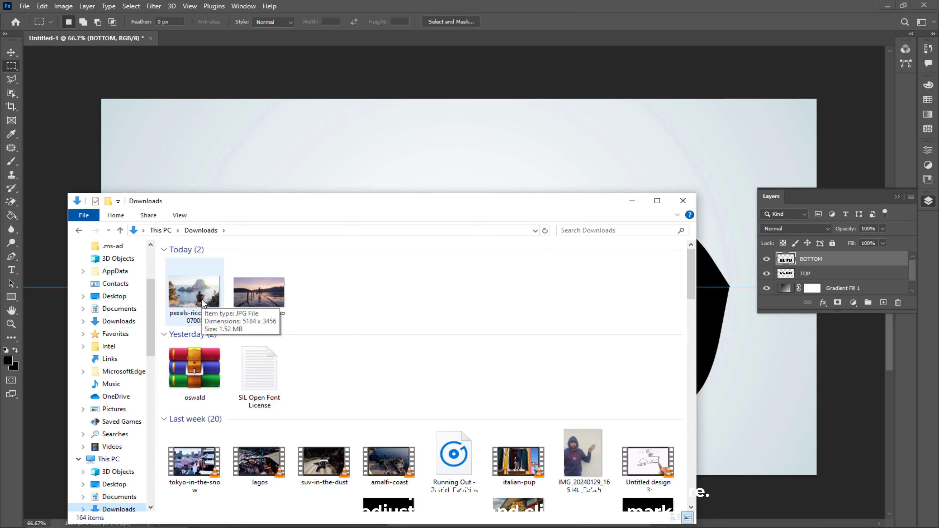
# Place the sunset pier photo from the Downloads folder above the BOTTOM layer, scaled to about 41% to match the text's width.
pyautogui.click(245, 303)
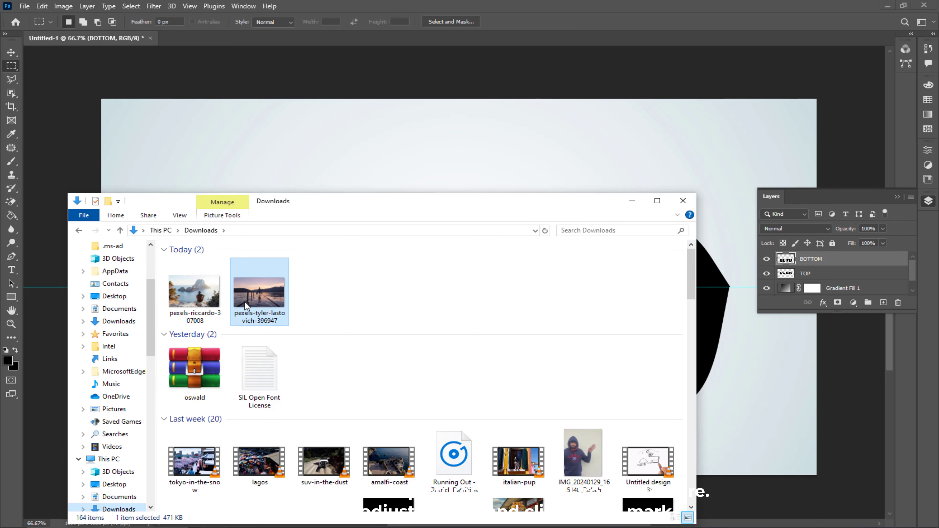
pyautogui.moveTo(244, 301); pyautogui.dragTo(434, 182)
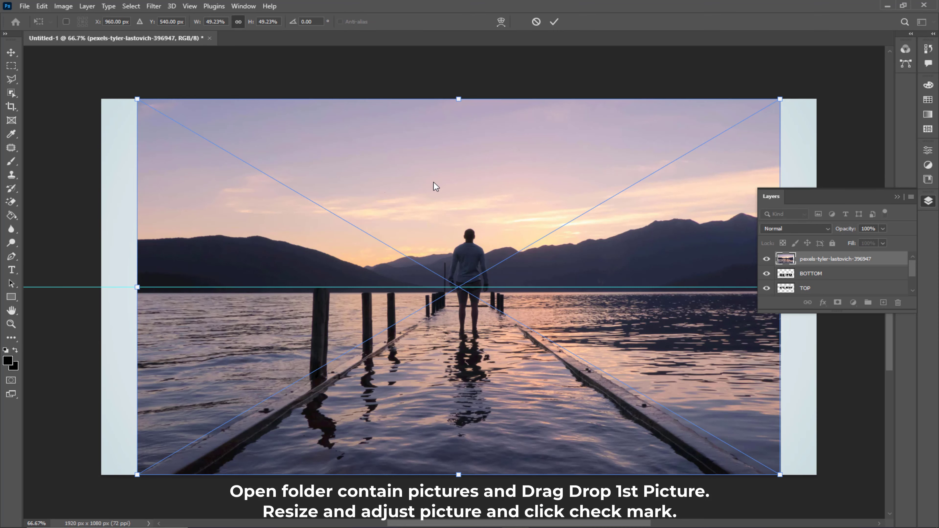
pyautogui.moveTo(758, 113); pyautogui.dragTo(648, 196)
pyautogui.moveTo(596, 229); pyautogui.dragTo(671, 214)
pyautogui.moveTo(711, 169); pyautogui.dragTo(729, 158)
pyautogui.moveTo(206, 158); pyautogui.dragTo(188, 148)
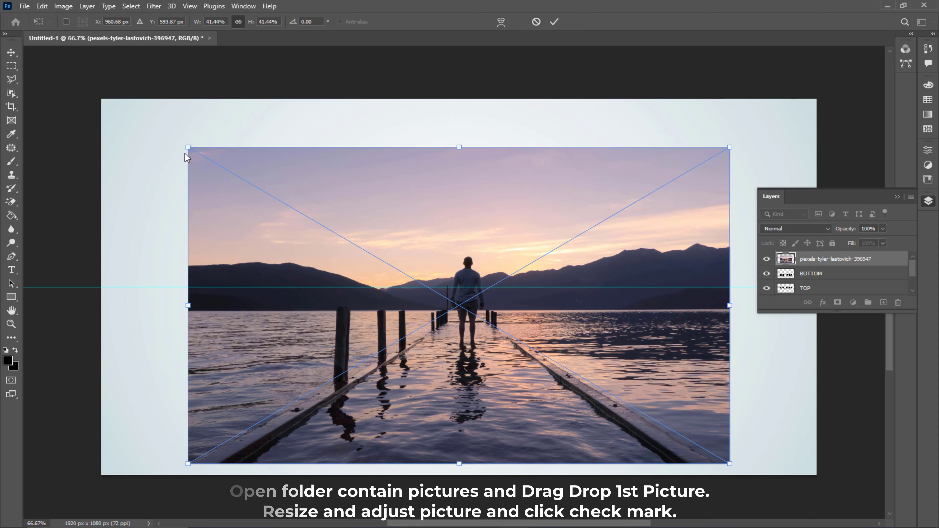
pyautogui.click(556, 22)
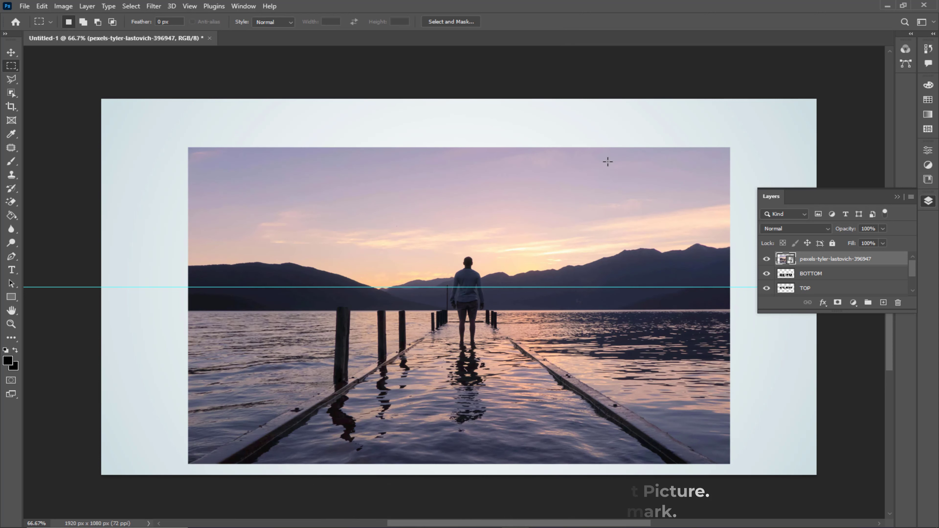
# Clip the pier photo to the BOTTOM layer and Free Transform it downward so the standing man fits within the lower half of the text.
pyautogui.rightClick(825, 259)
pyautogui.click(751, 309)
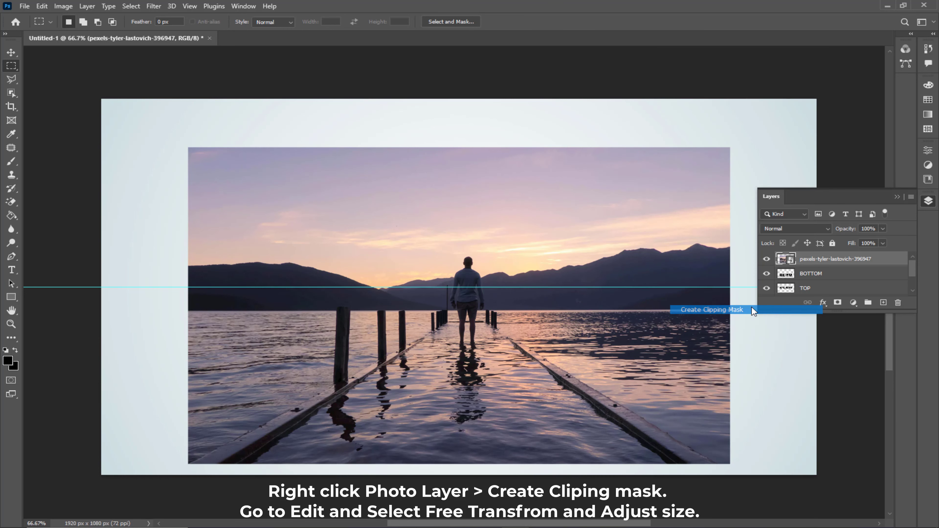
pyautogui.click(42, 6)
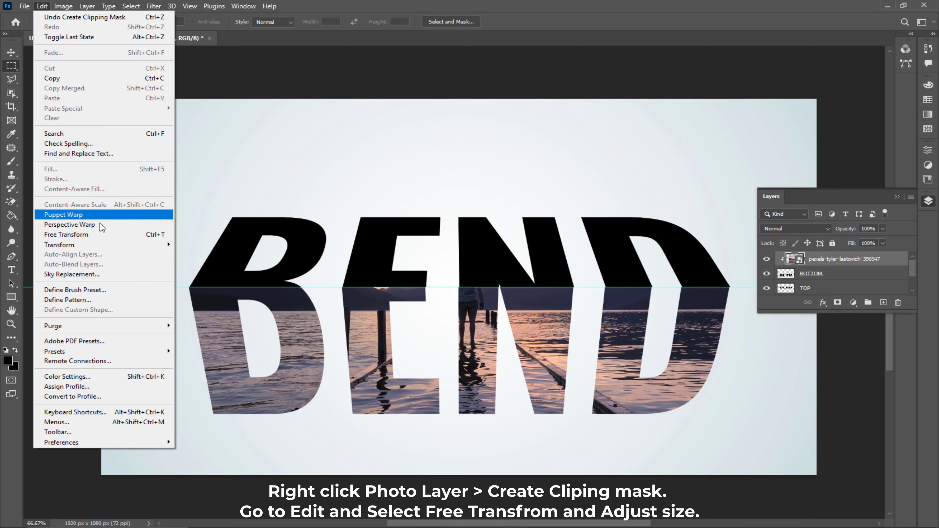
pyautogui.click(107, 234)
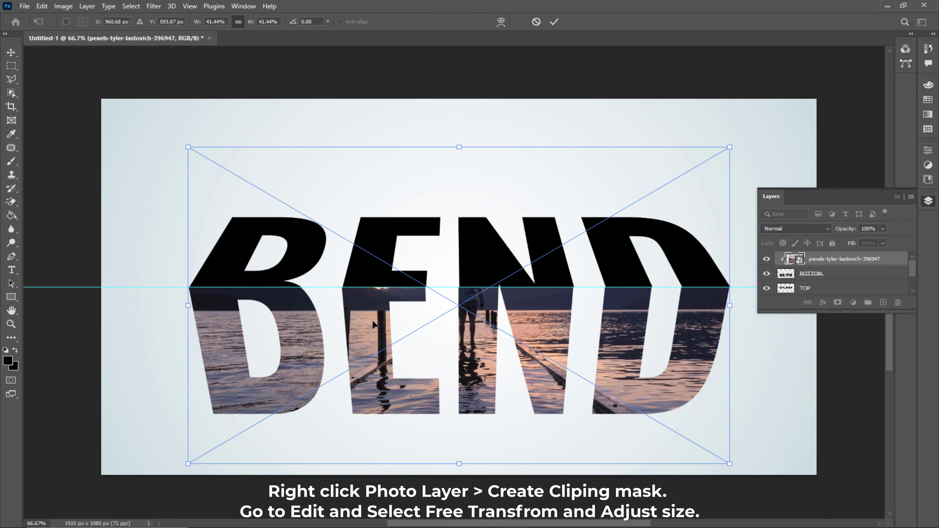
pyautogui.moveTo(375, 327); pyautogui.dragTo(387, 368)
pyautogui.moveTo(389, 368); pyautogui.dragTo(383, 371)
pyautogui.press('Return')
# Place the rocky island seascape photo directly above the TOP layer and clip it to that layer.
pyautogui.click(806, 288)
pyautogui.rightClick(815, 287)
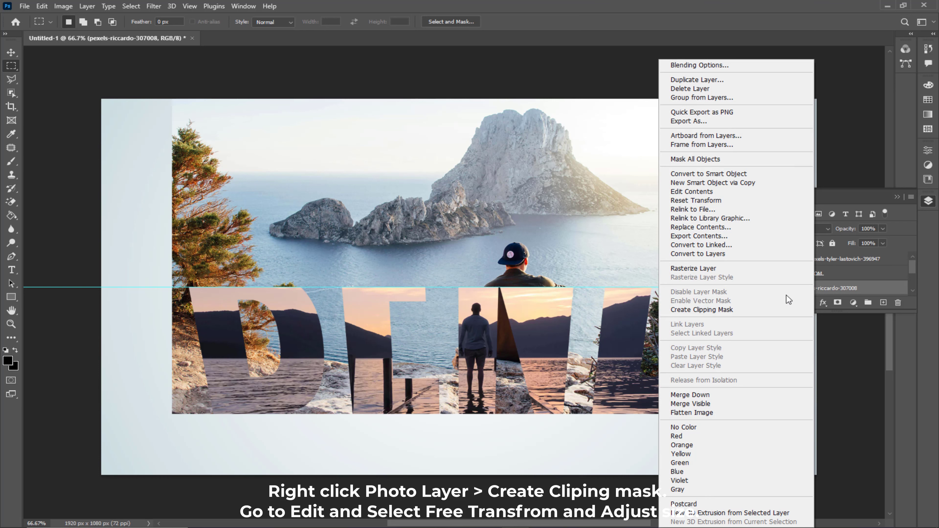
pyautogui.click(736, 310)
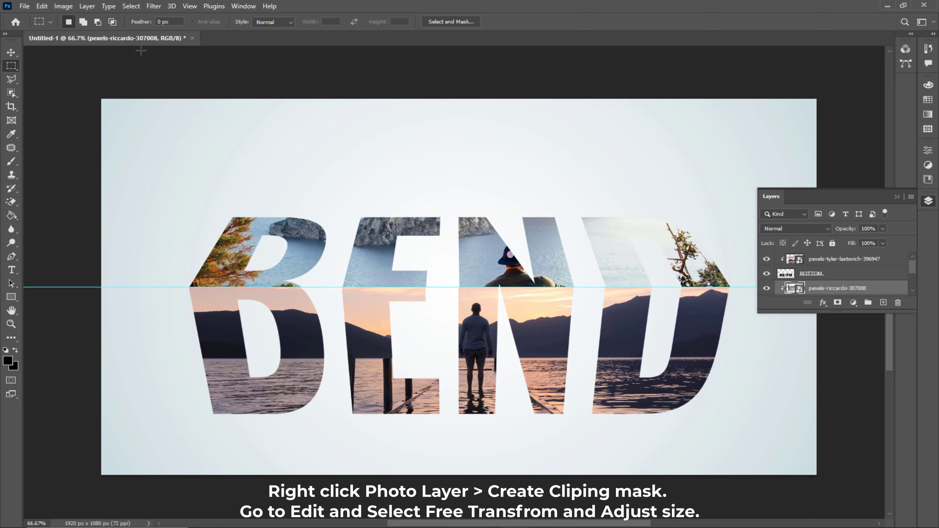
# Free Transform the clipped seascape photo, enlarging and shifting it so the man in the cap shows inside the N's upper half.
pyautogui.click(42, 6)
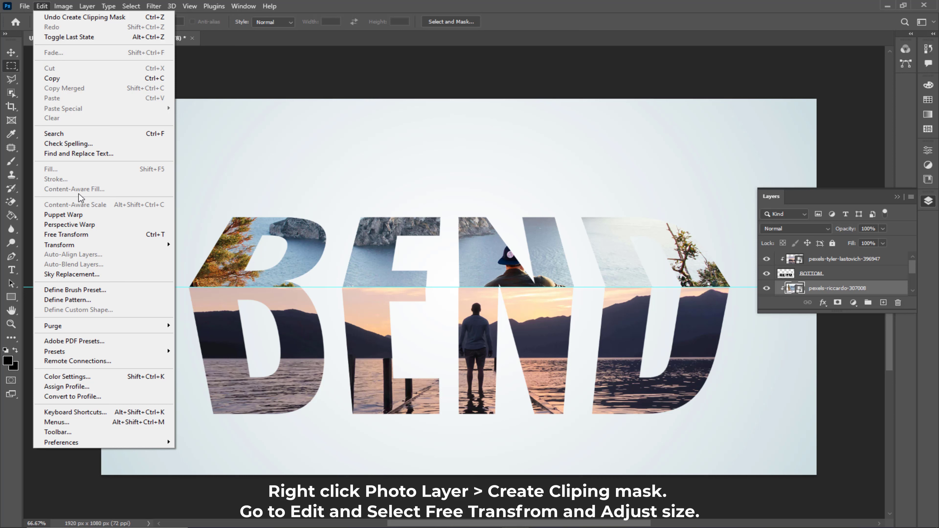
pyautogui.click(94, 234)
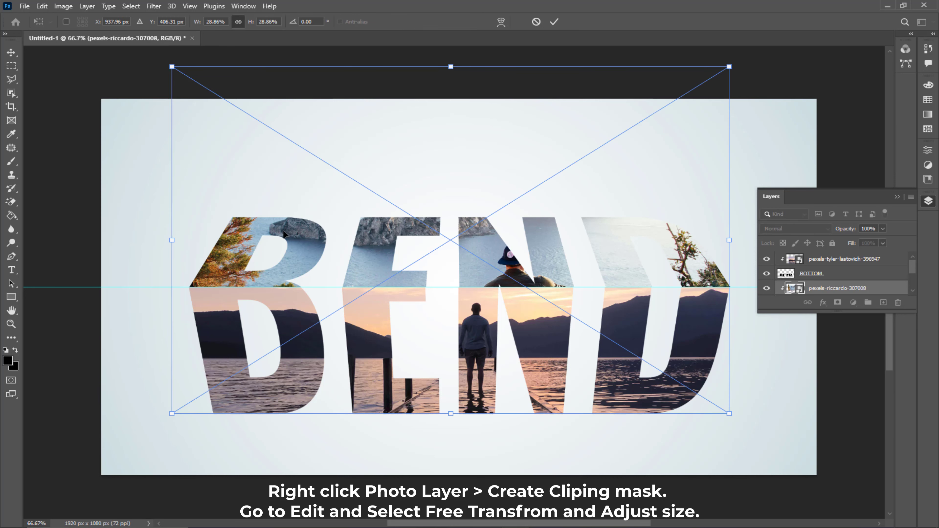
pyautogui.moveTo(372, 245); pyautogui.dragTo(373, 228)
# Add a drop shadow to the BOTTOM and TOP layers with 30% opacity, 115° angle, 5 px distance, 0% spread and 10 px size.
pyautogui.rightClick(868, 274)
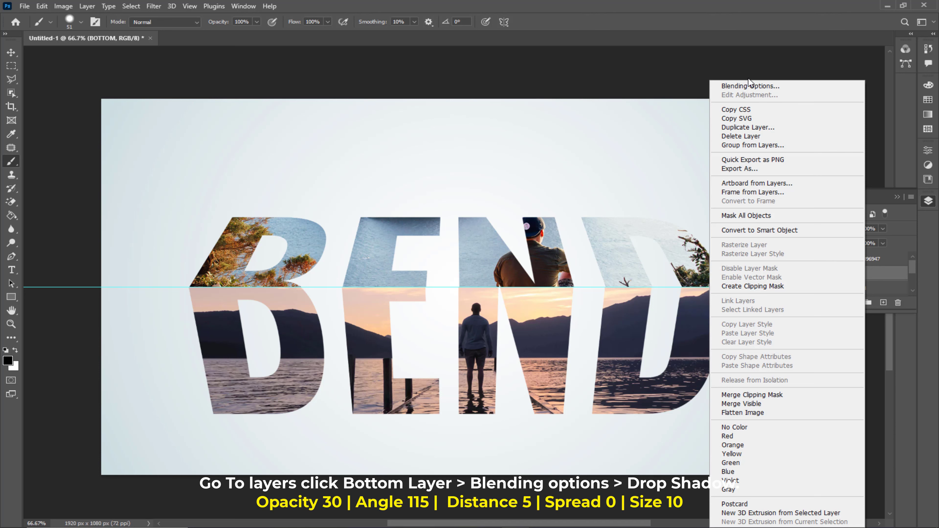
pyautogui.click(761, 87)
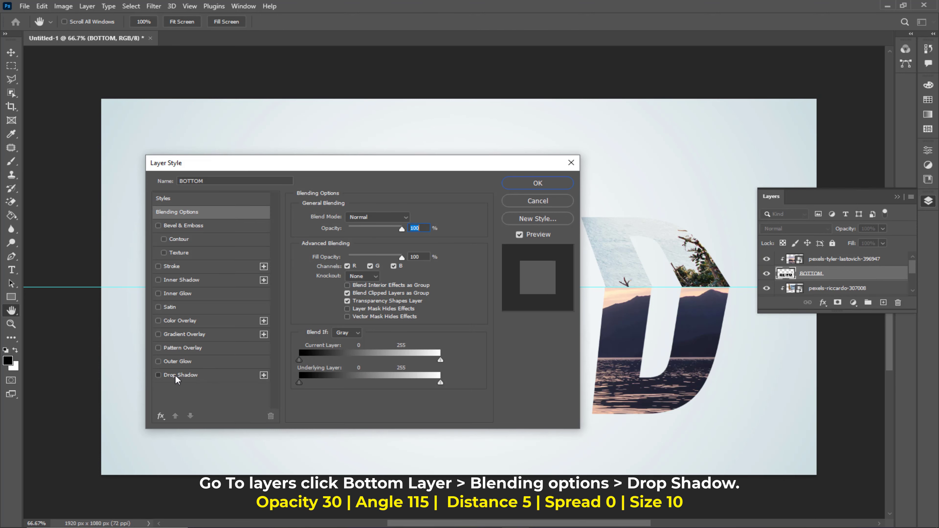
pyautogui.click(180, 375)
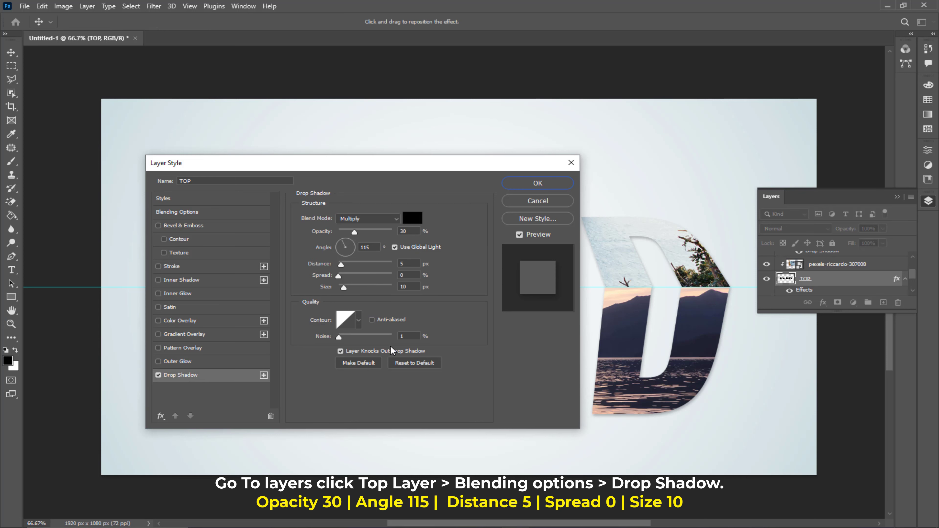
pyautogui.click(530, 183)
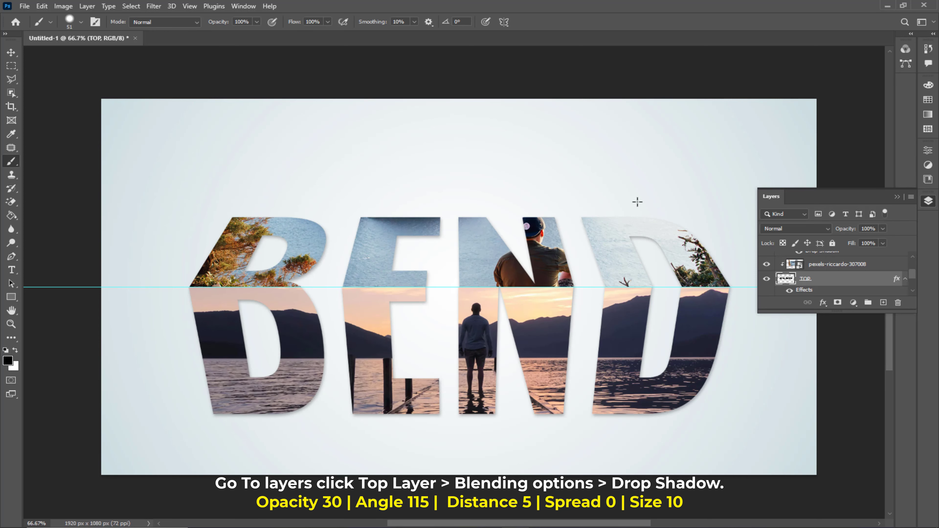
pyautogui.click(895, 196)
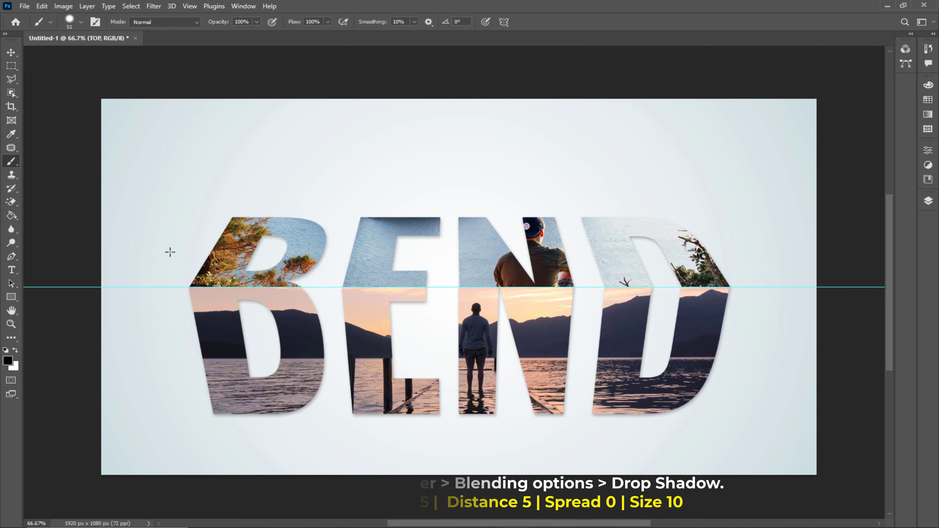